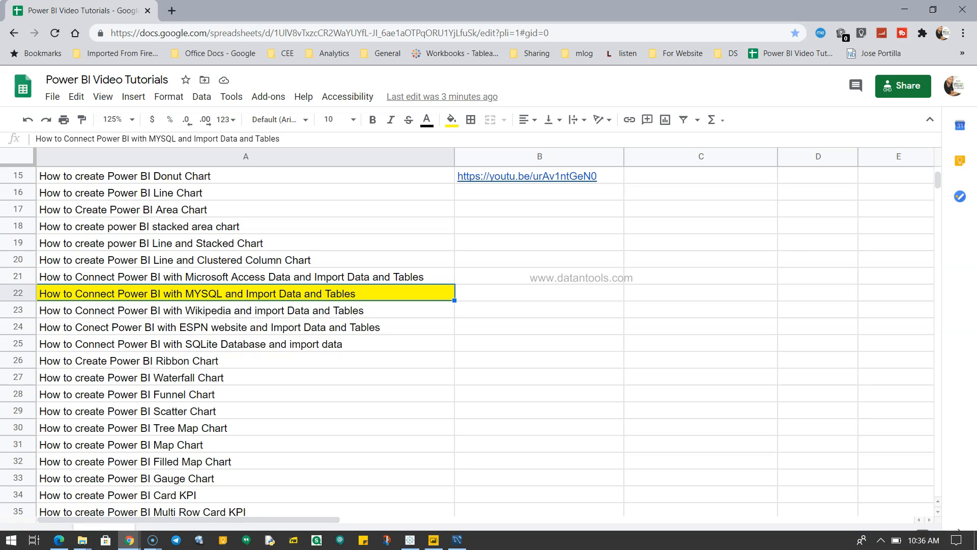
Step: Open the Local instance MySQL80 connection and expand sakila's Tables list in the Navigator
left_click(457, 541)
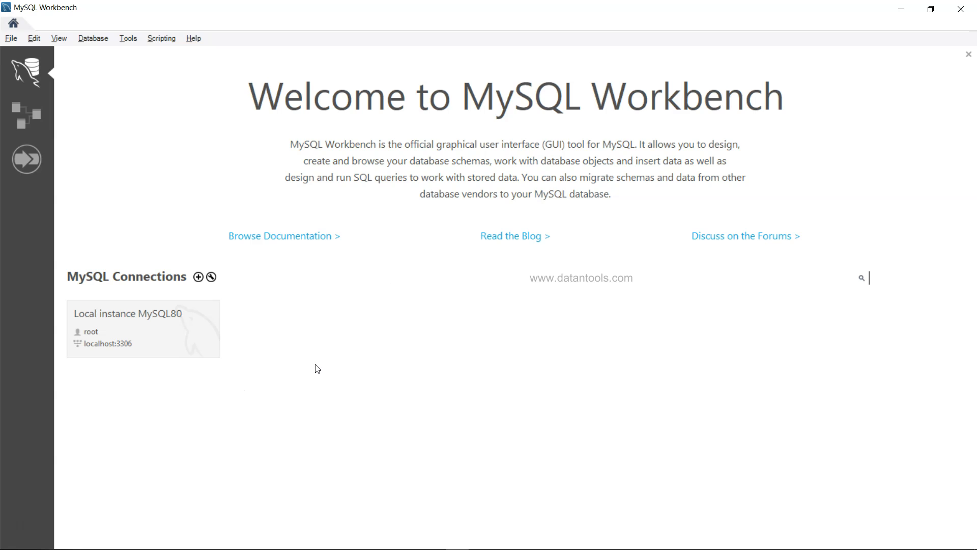
left_click(180, 334)
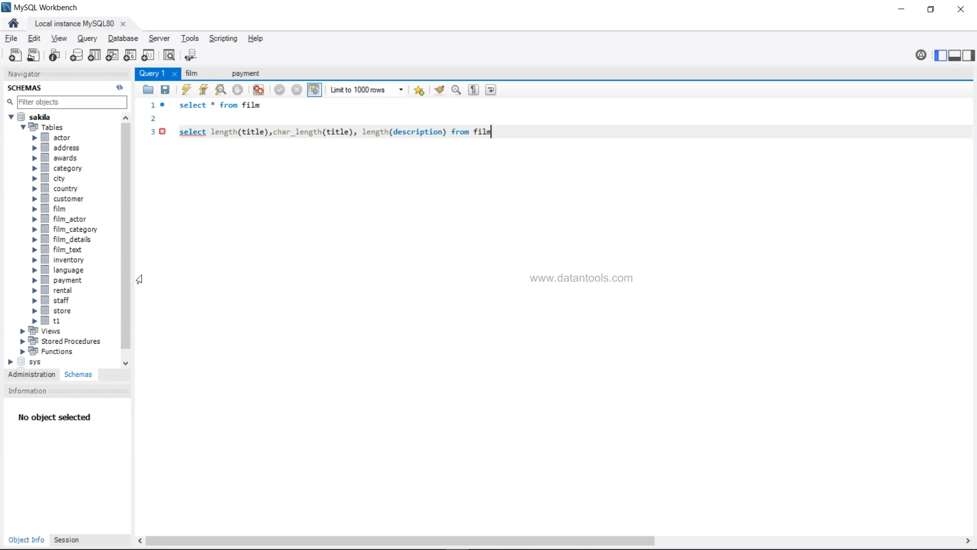
left_click(24, 128)
left_click(35, 118)
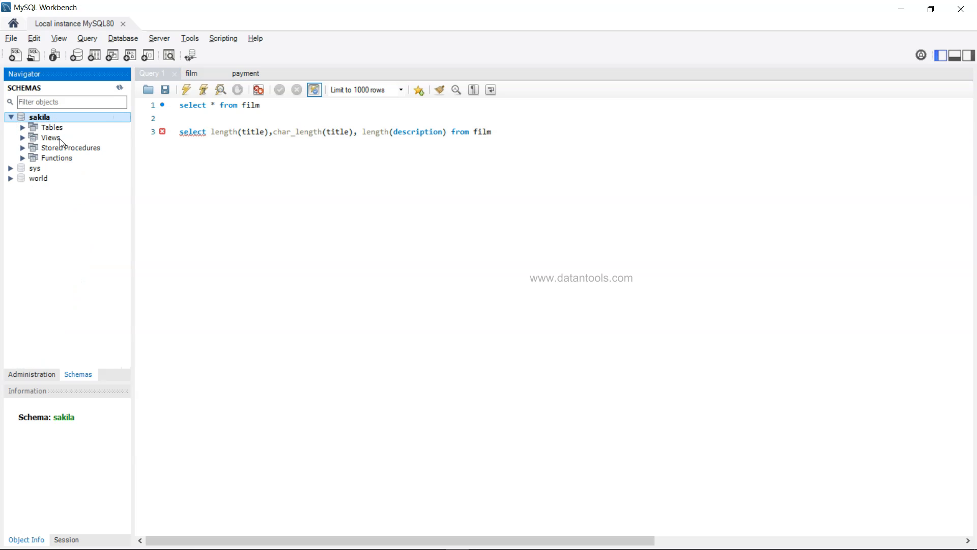
left_click(22, 127)
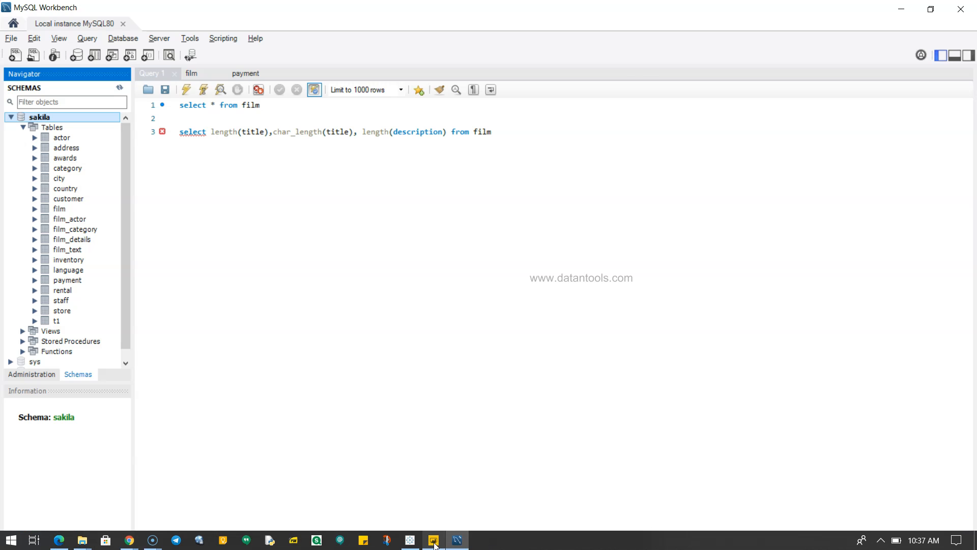
Step: From Get data, select the MySQL database connector and connect
left_click(451, 542)
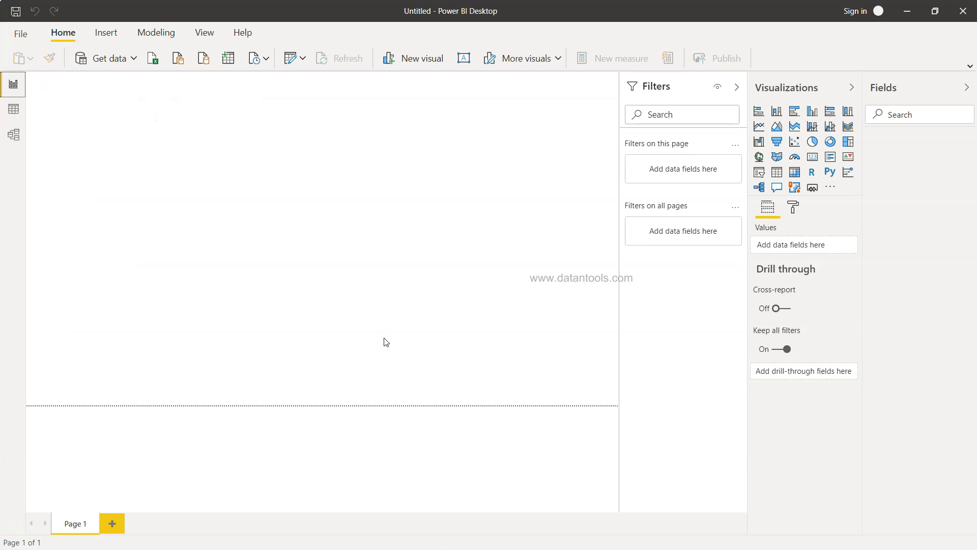
left_click(106, 59)
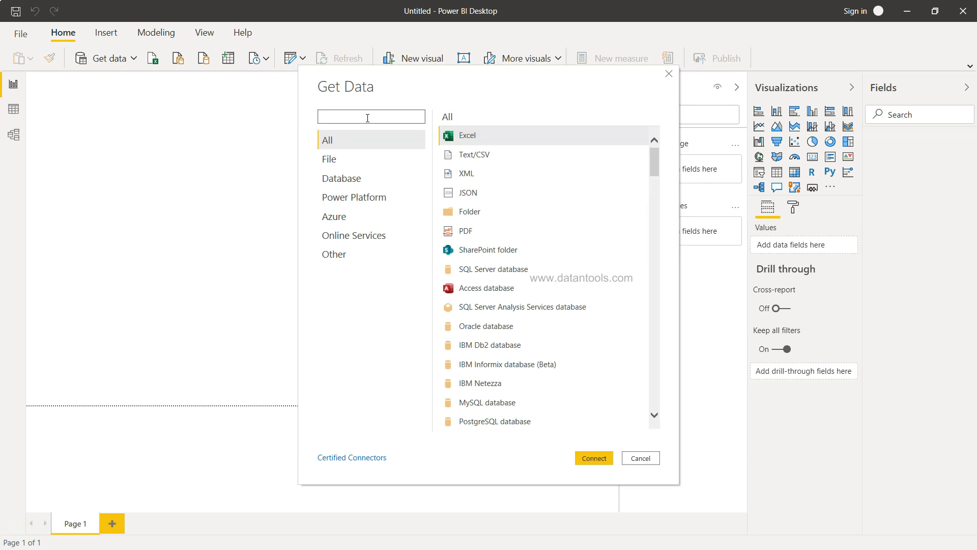
type("mysql")
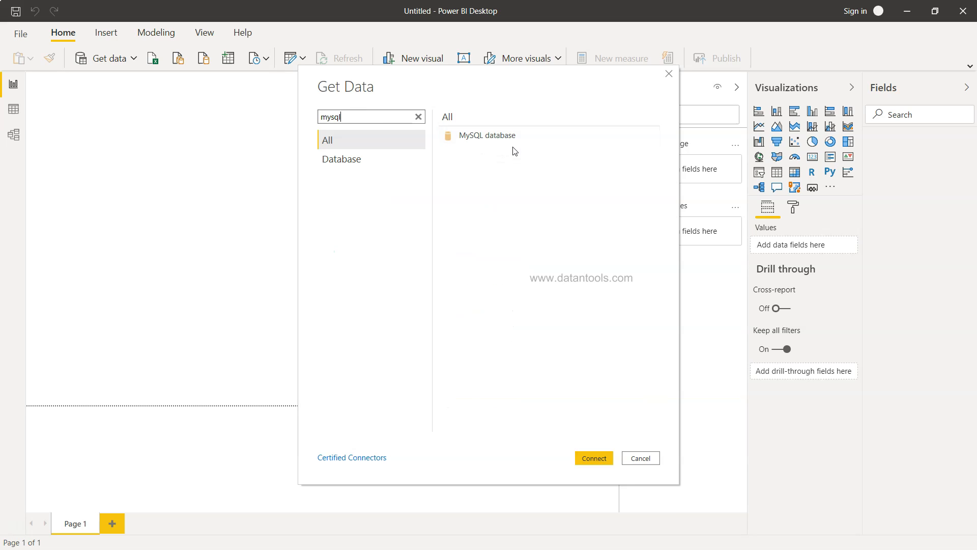
left_click(511, 136)
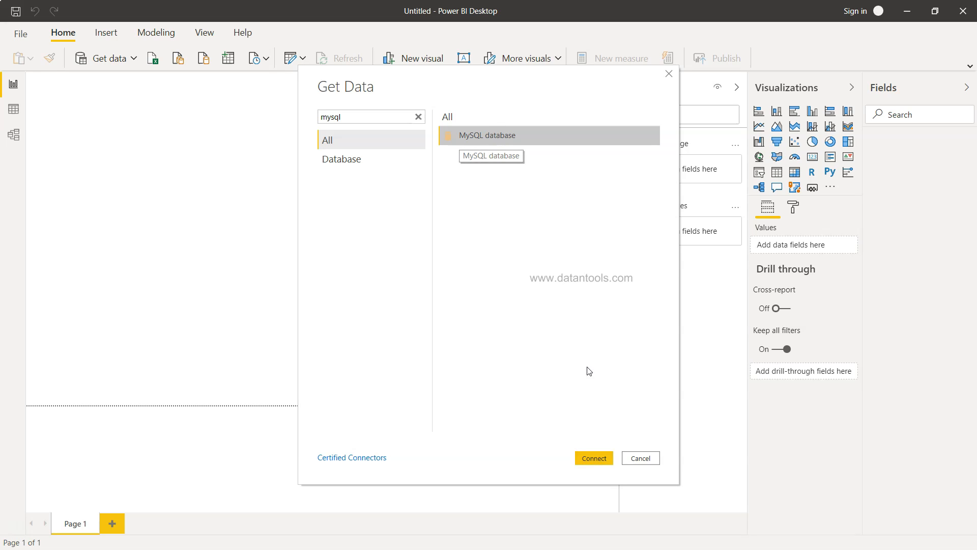
left_click(593, 461)
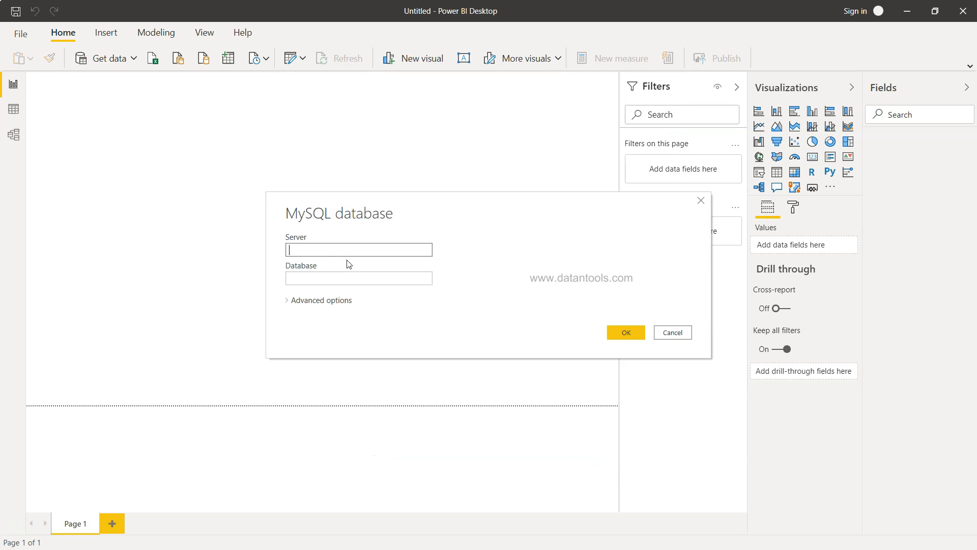
type("127.0.0.1:")
type("3306")
Step: Check the local instance's port on Workbench's home screen to confirm server 127.0.0.1:3306
key("alt+Tab")
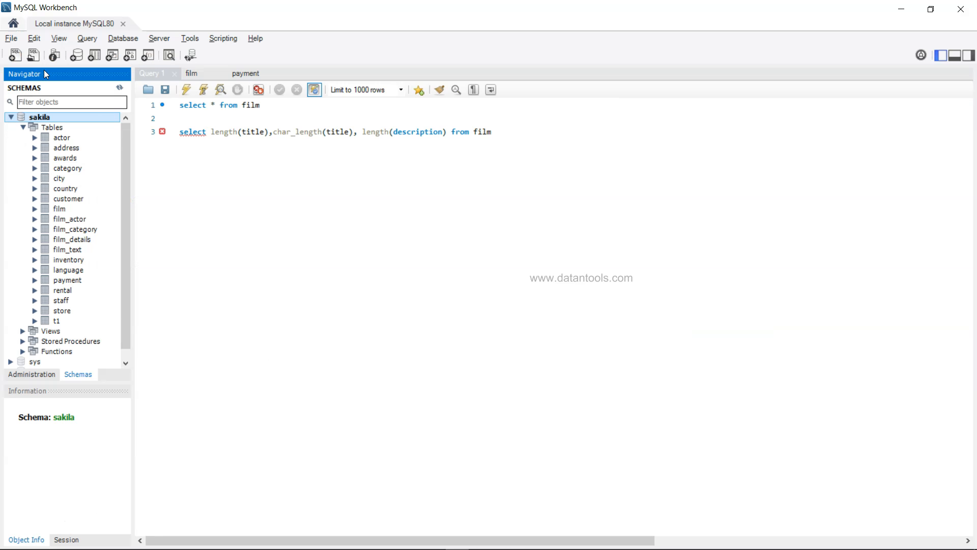
left_click(13, 24)
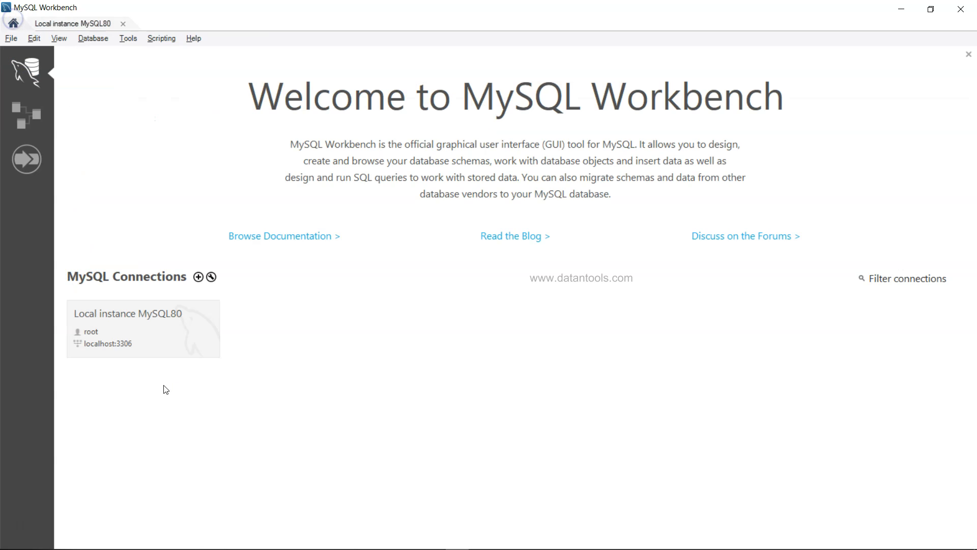
Step: Enter database sakila and confirm the connection to bring up the Navigator
key("alt+Tab")
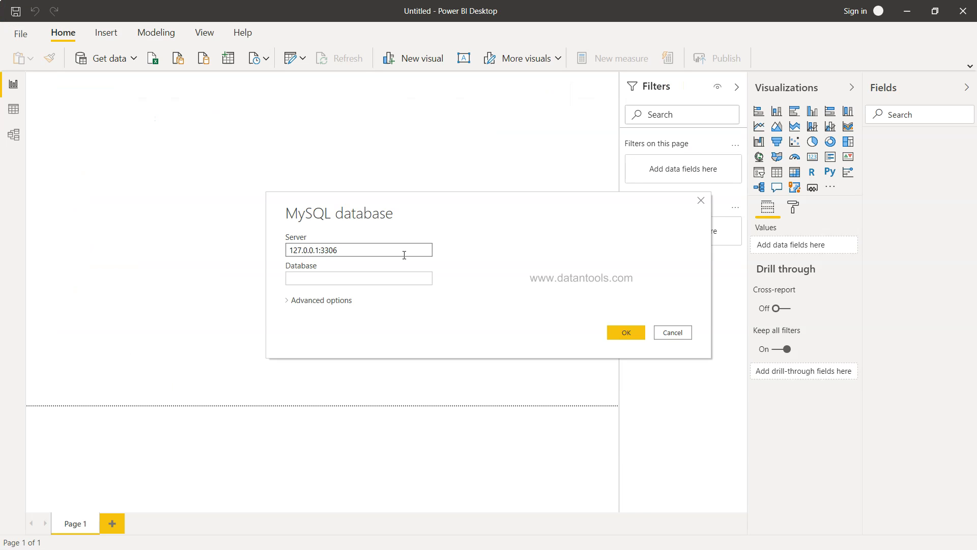
left_click(375, 279)
type("sakila")
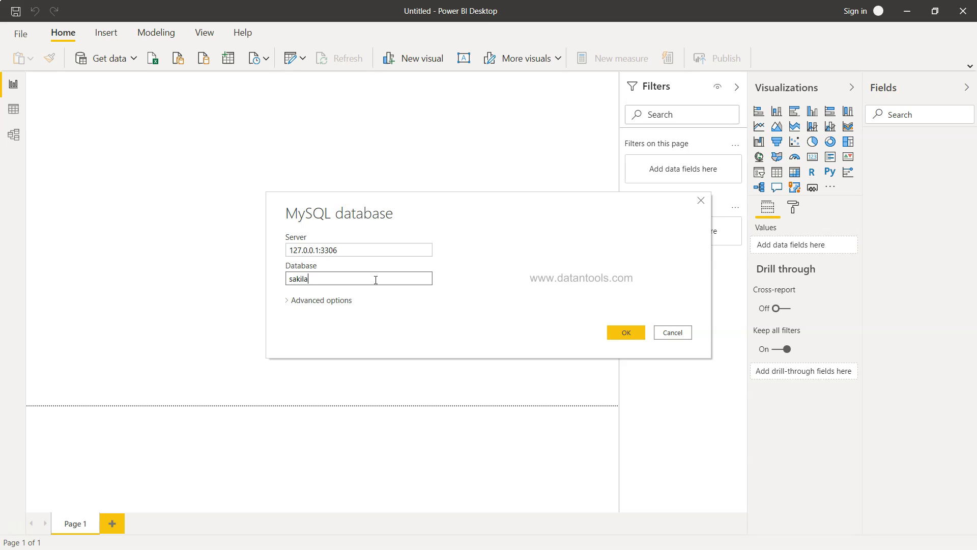
left_click(633, 334)
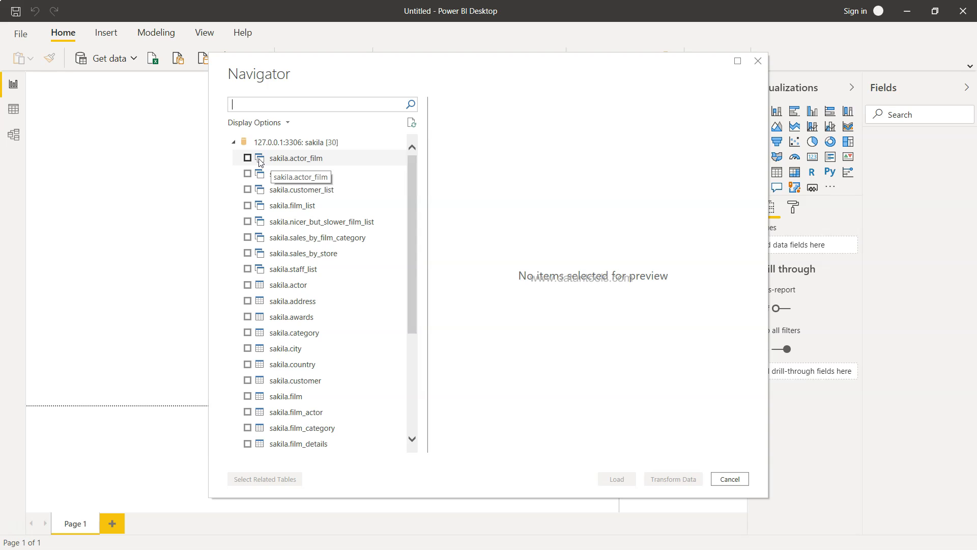
scroll(260, 254, "down", 5)
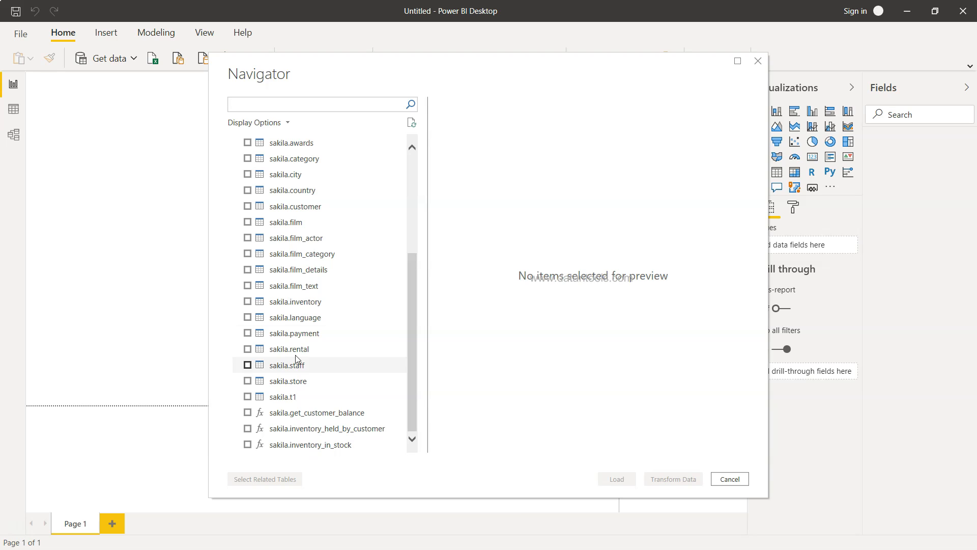
scroll(295, 343, "up", 3)
scroll(280, 321, "up", 1)
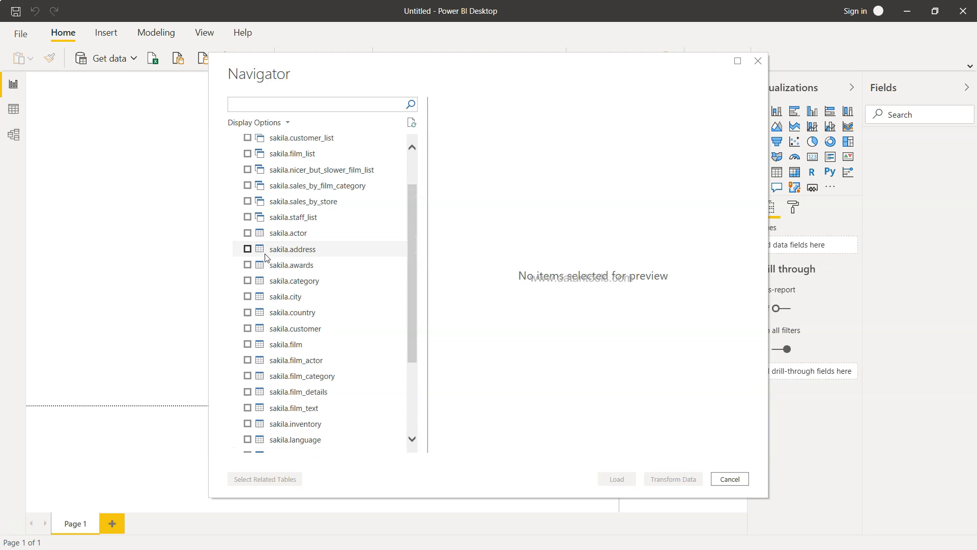
Step: Load the sakila.actor and sakila.address tables into the model
left_click(247, 233)
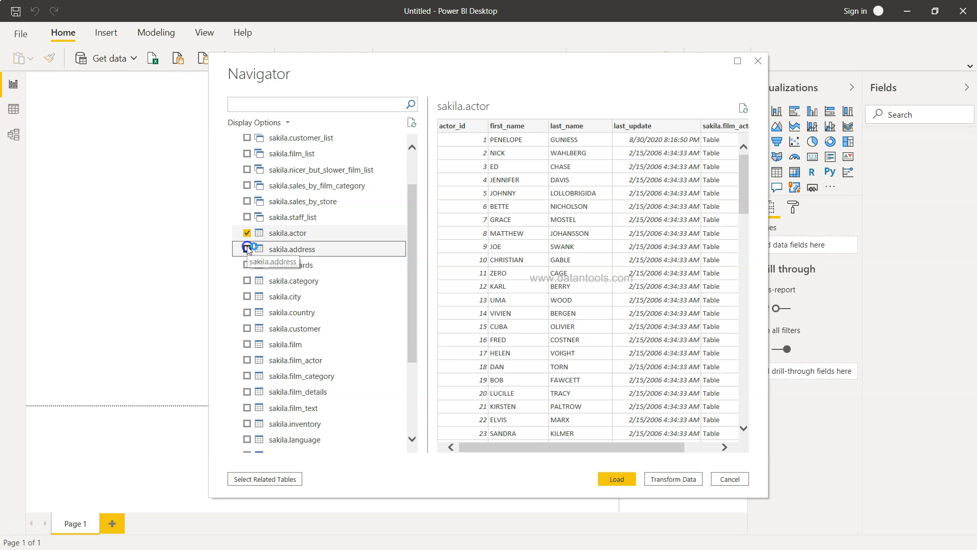
left_click(247, 249)
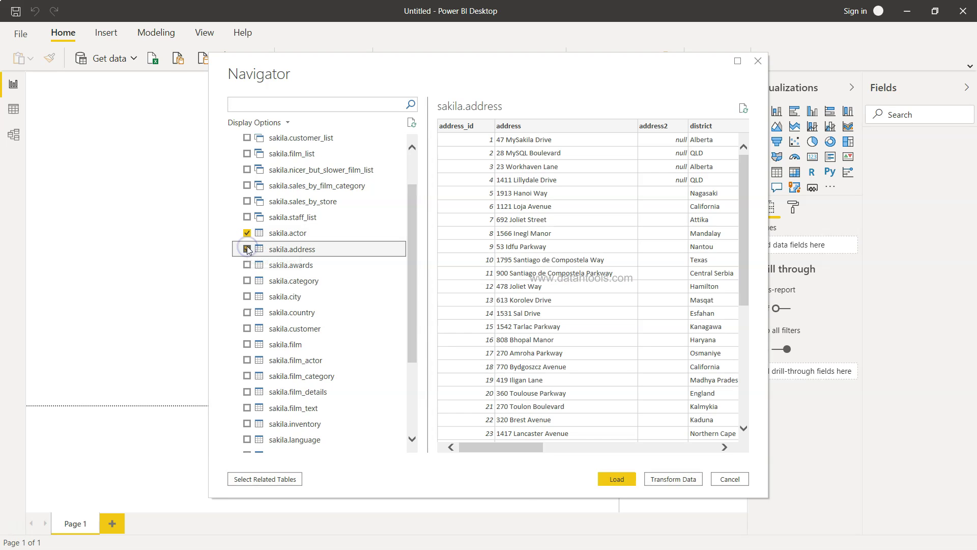
left_click(619, 481)
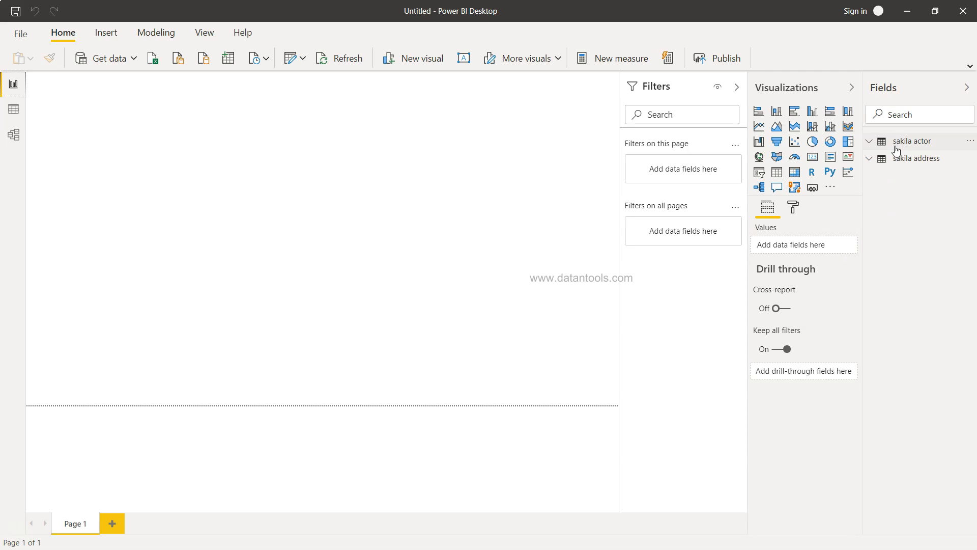
Step: Expand the sakila actor and sakila address field lists, then move to Data view
mouse_move(912, 141)
left_click(871, 141)
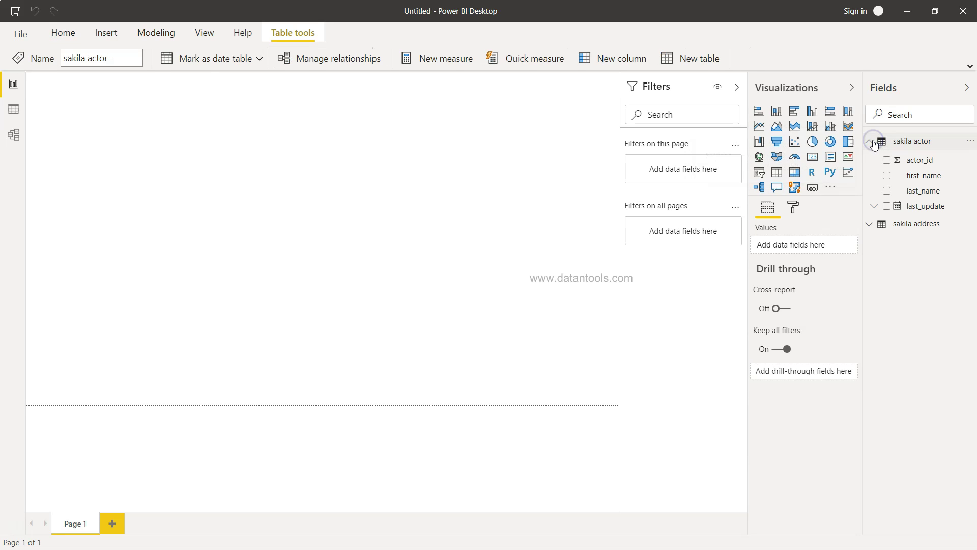
left_click(871, 224)
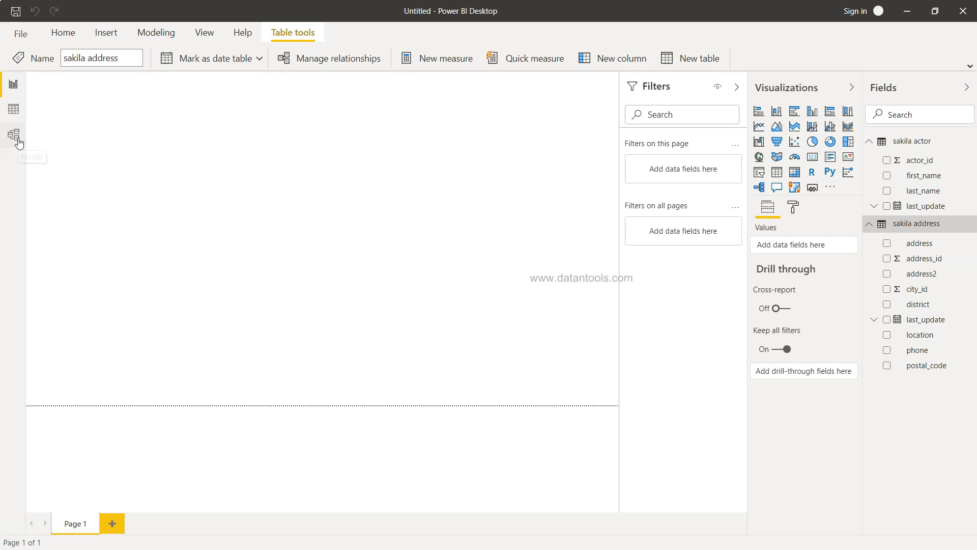
left_click(14, 110)
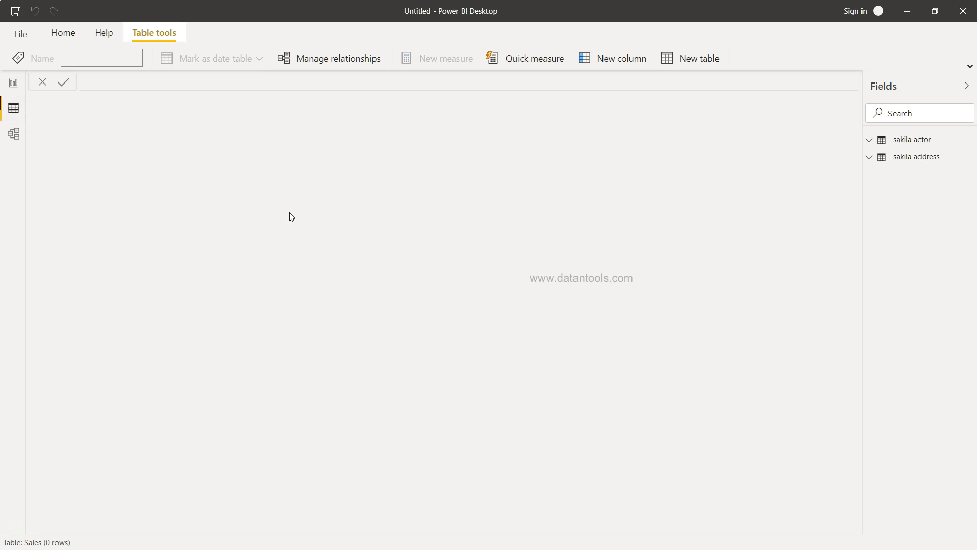
Step: View the rows of the sakila actor table and select its actor_id column
left_click(921, 140)
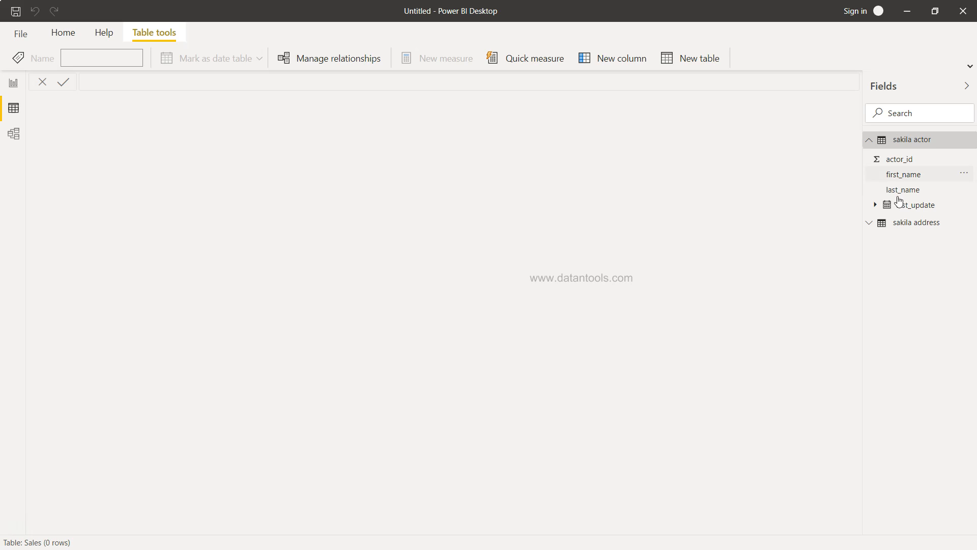
left_click(969, 140)
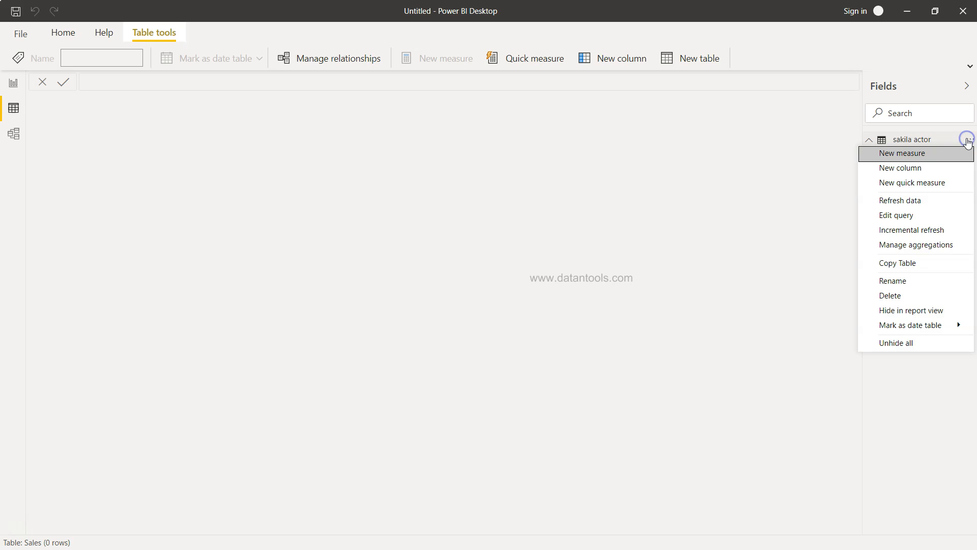
left_click(947, 141)
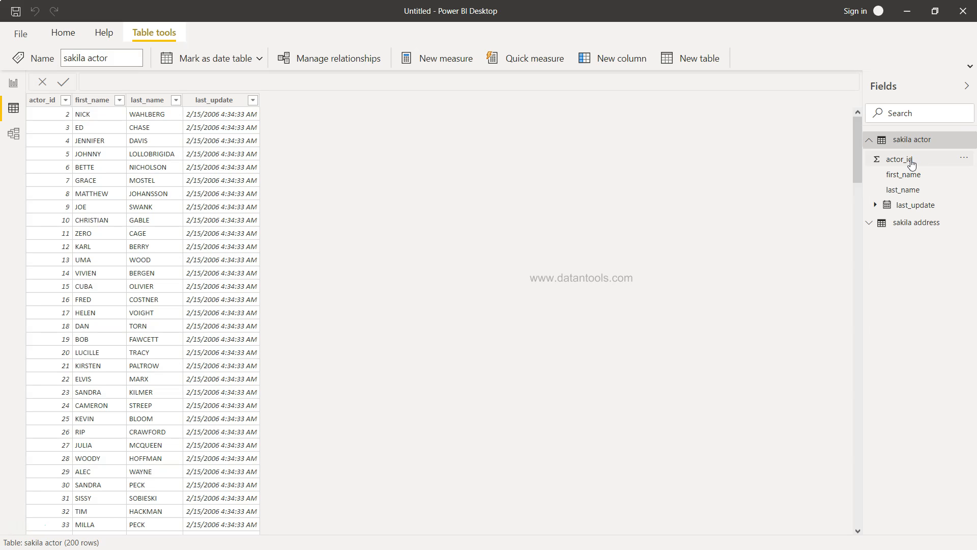
left_click(903, 160)
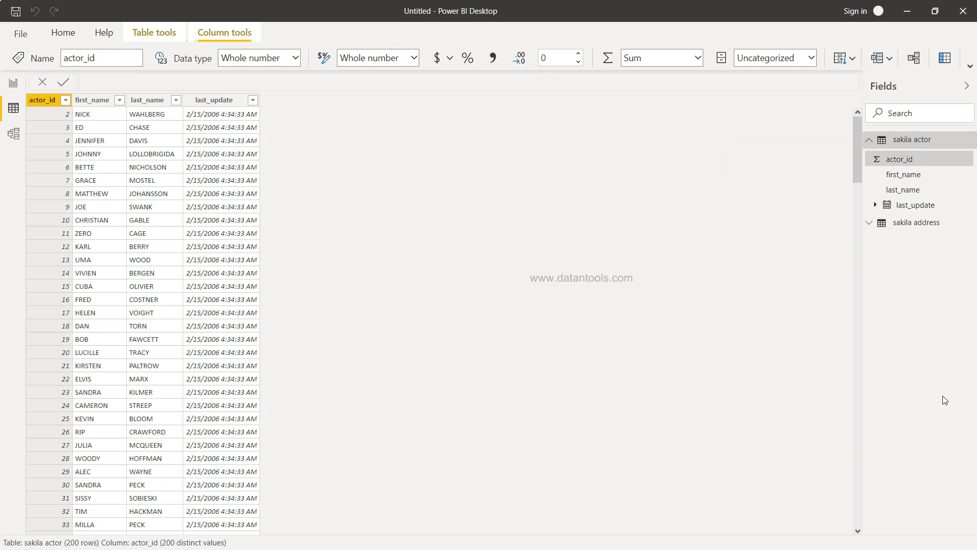
Step: View the sakila address rows and its address column, then move to the model diagram
left_click(918, 226)
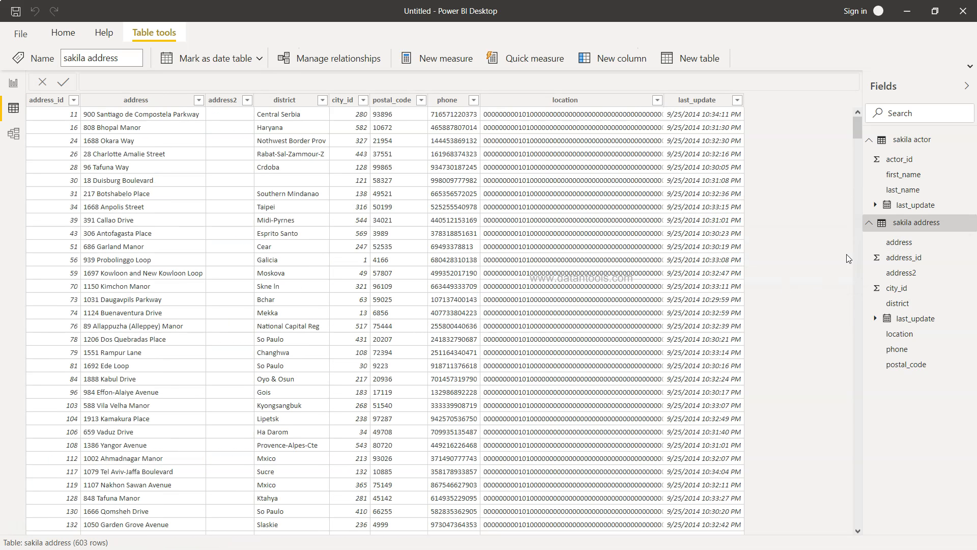
mouse_move(916, 223)
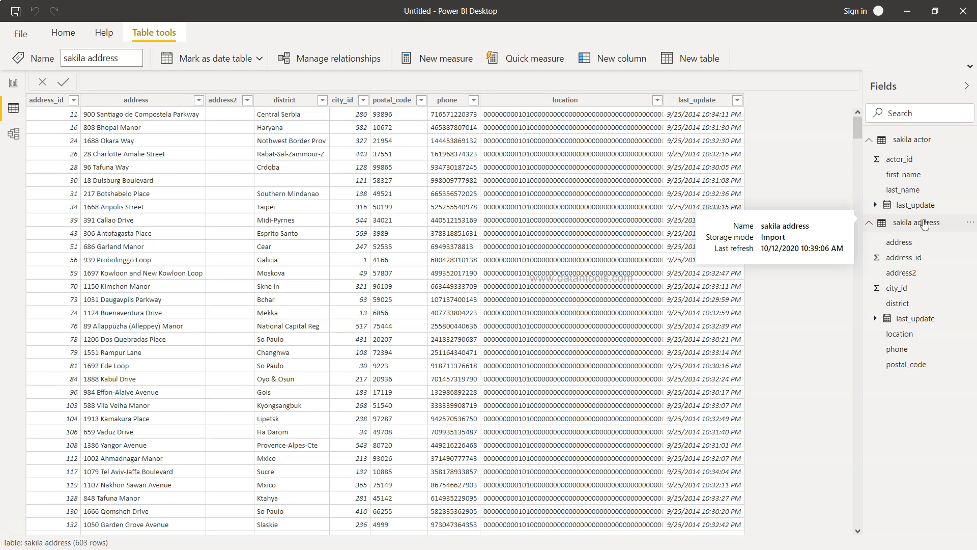
left_click(925, 222)
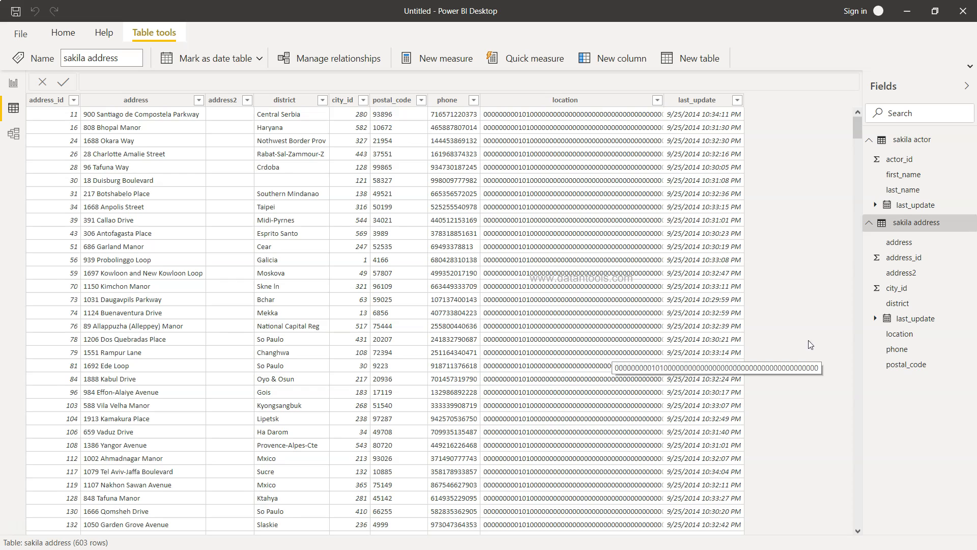
left_click(899, 242)
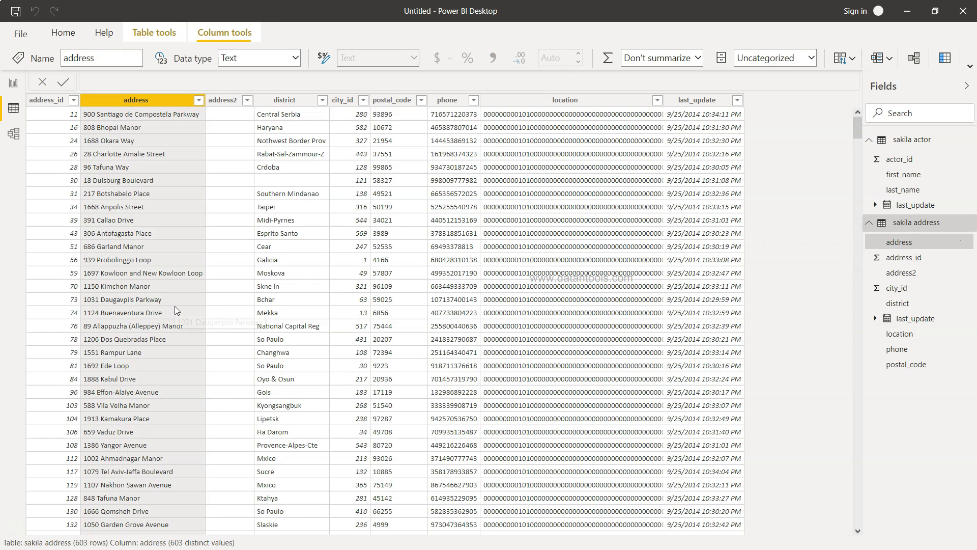
left_click(14, 134)
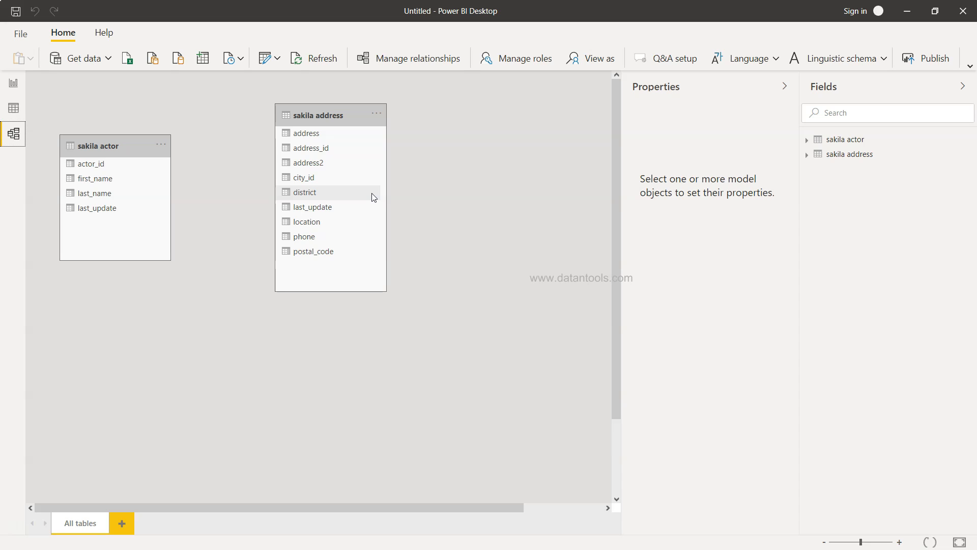
Step: Reopen the recent 127.0.0.1:3306: sakila source to get its Navigator table list
left_click(404, 196)
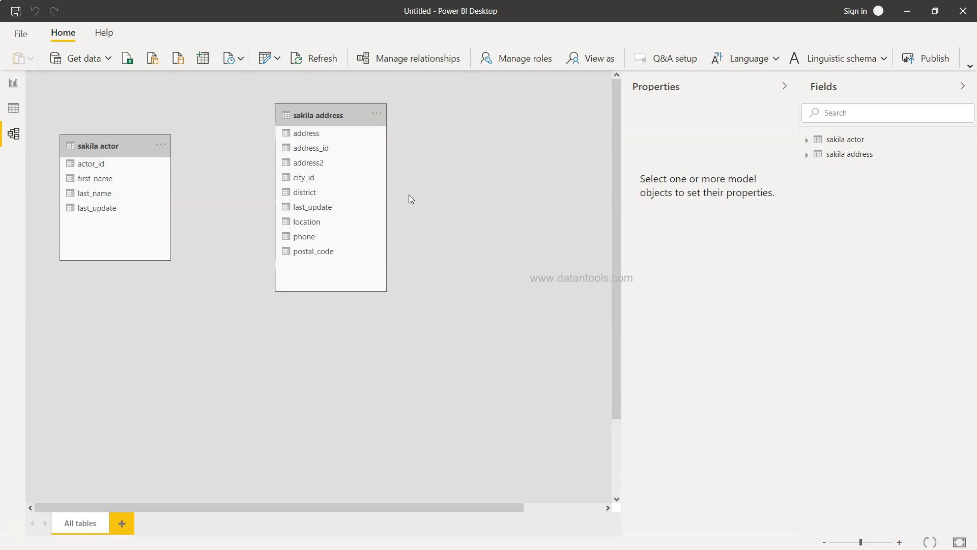
left_click(242, 59)
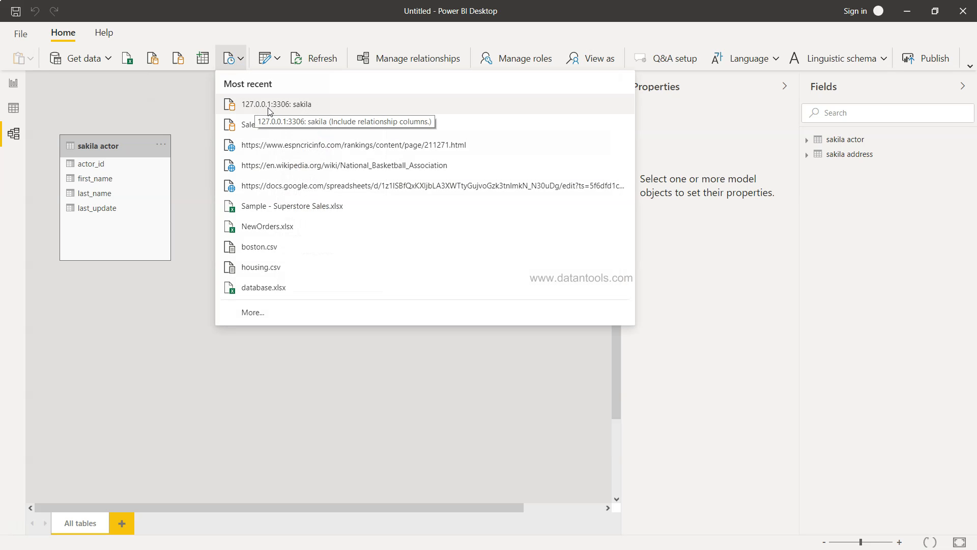
left_click(290, 107)
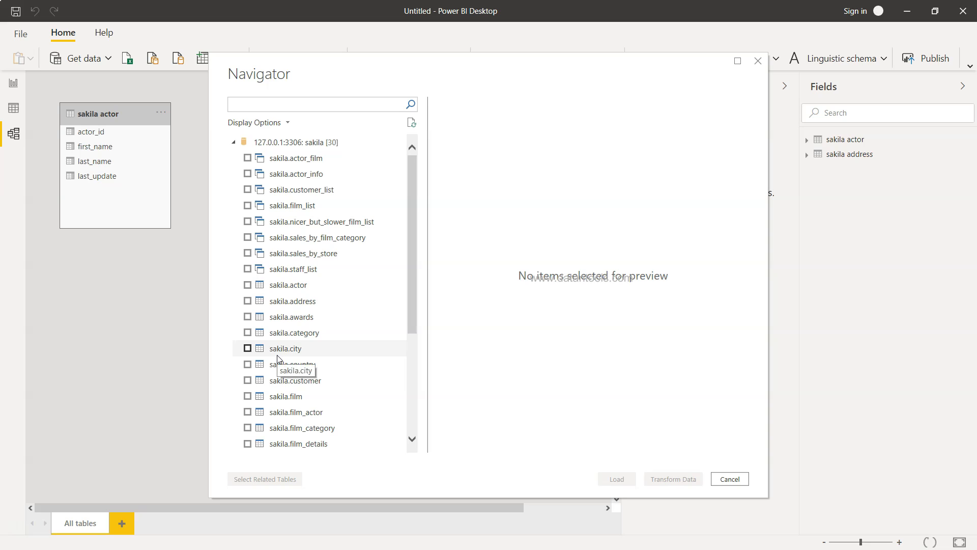
Step: Preview awards, film and film_actor, then load sakila.film_actor into the model
left_click(306, 317)
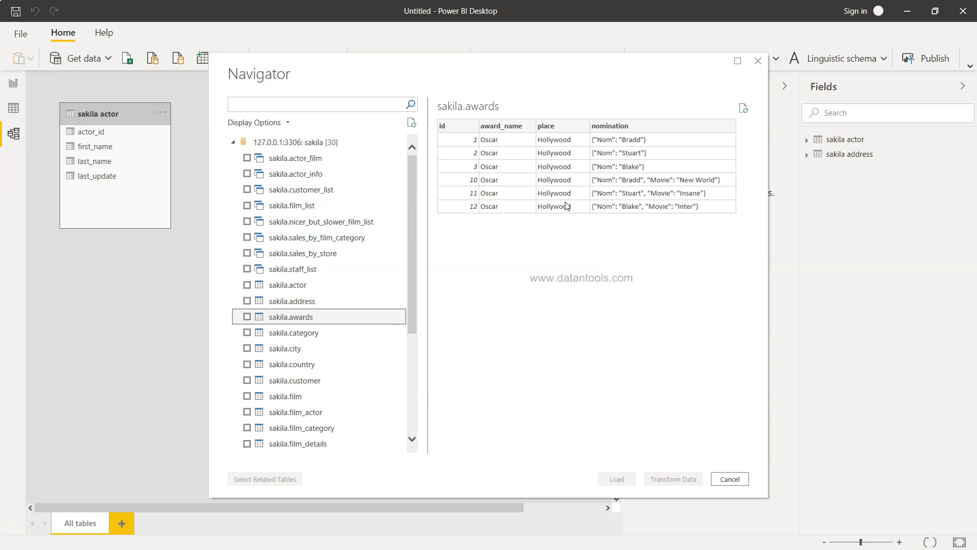
scroll(378, 348, "down", 2)
scroll(379, 349, "down", 2)
scroll(367, 344, "down", 2)
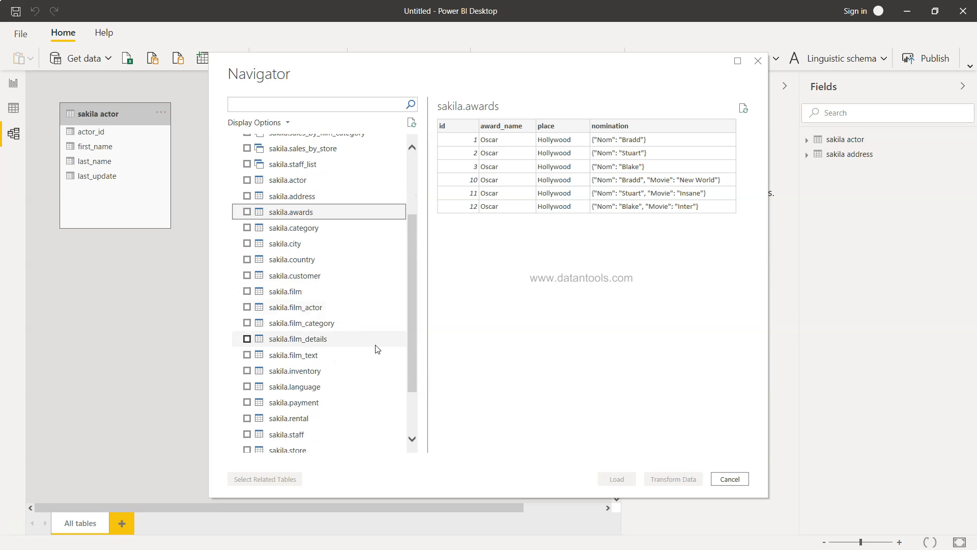
left_click(340, 291)
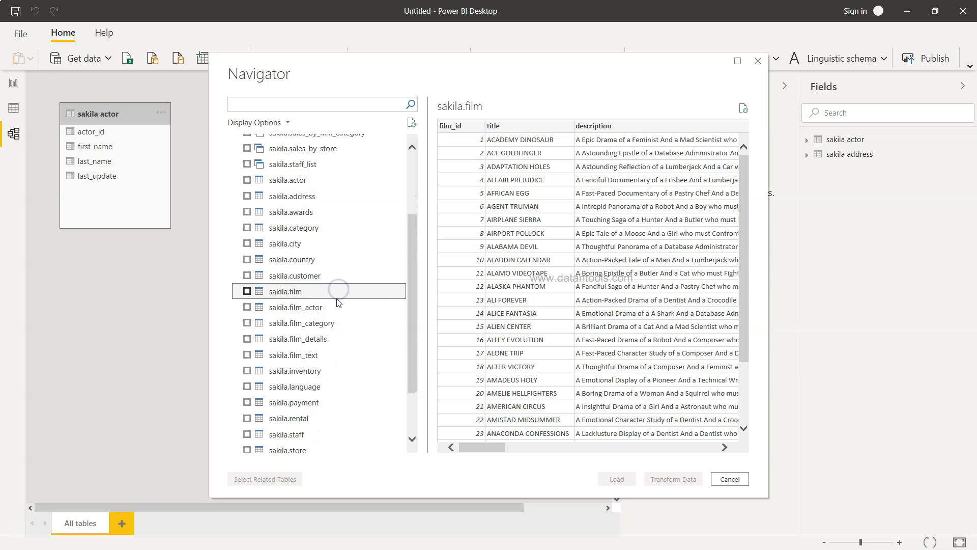
left_click(337, 308)
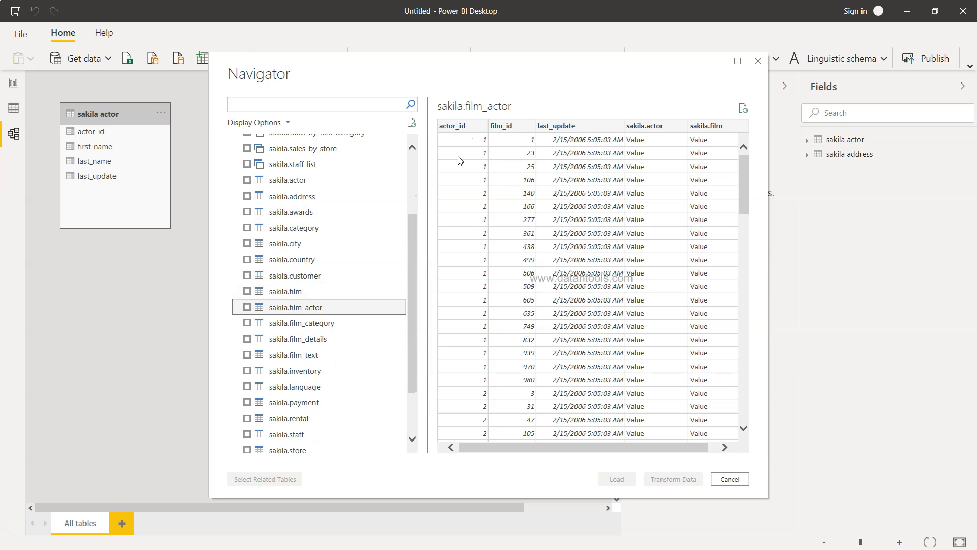
left_click(247, 308)
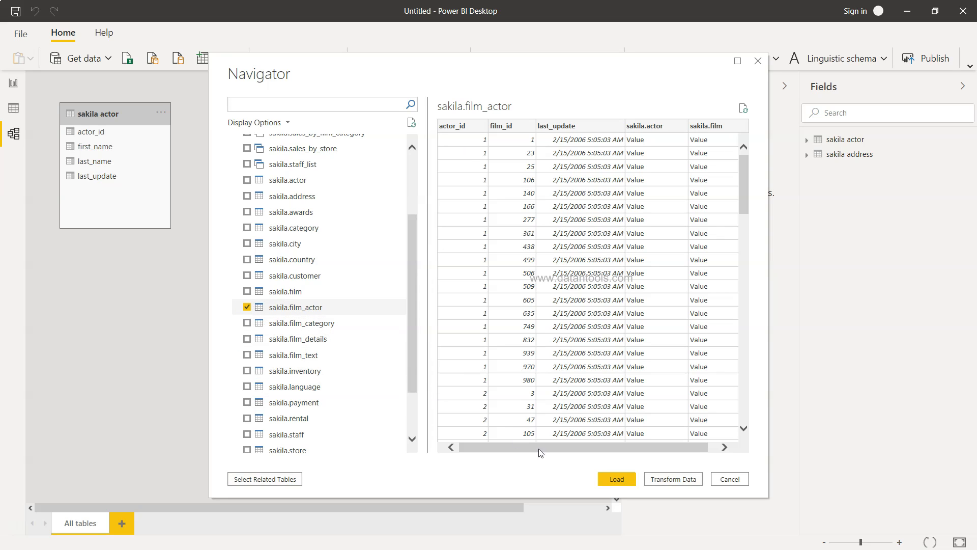
left_click(611, 478)
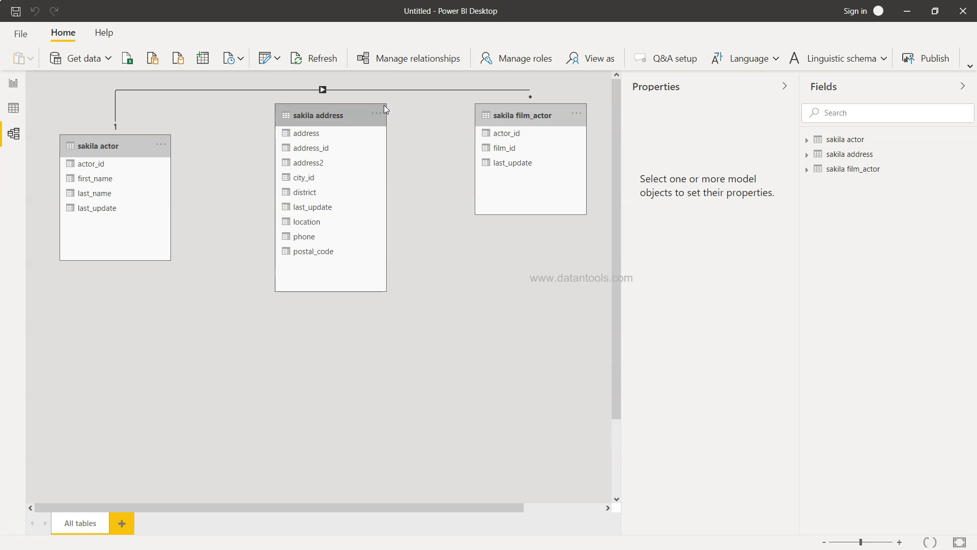
Step: Drag sakila address lower right and sakila film_actor beside sakila actor
mouse_move(359, 114)
left_mouse_down()
mouse_move(505, 251)
mouse_move(542, 257)
left_mouse_up()
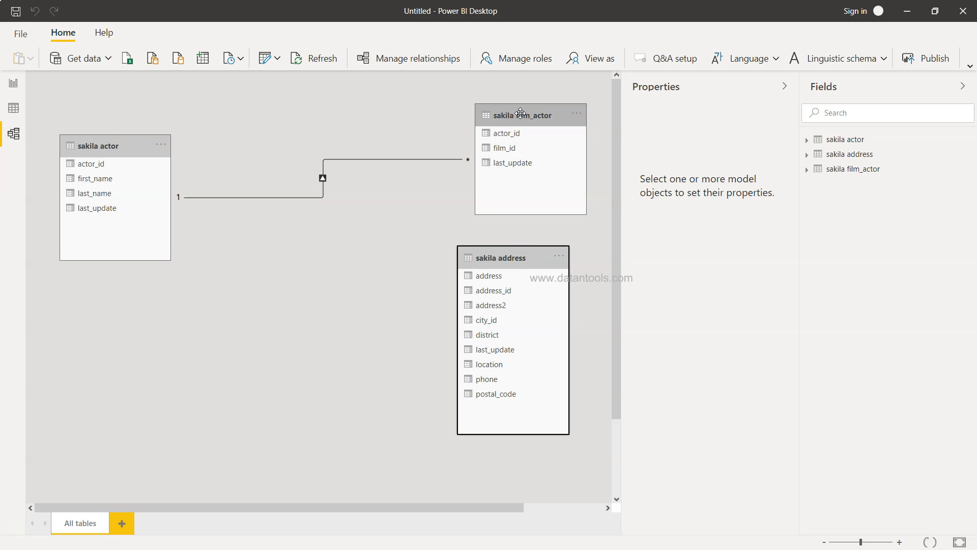
left_click_drag(512, 115, 322, 180)
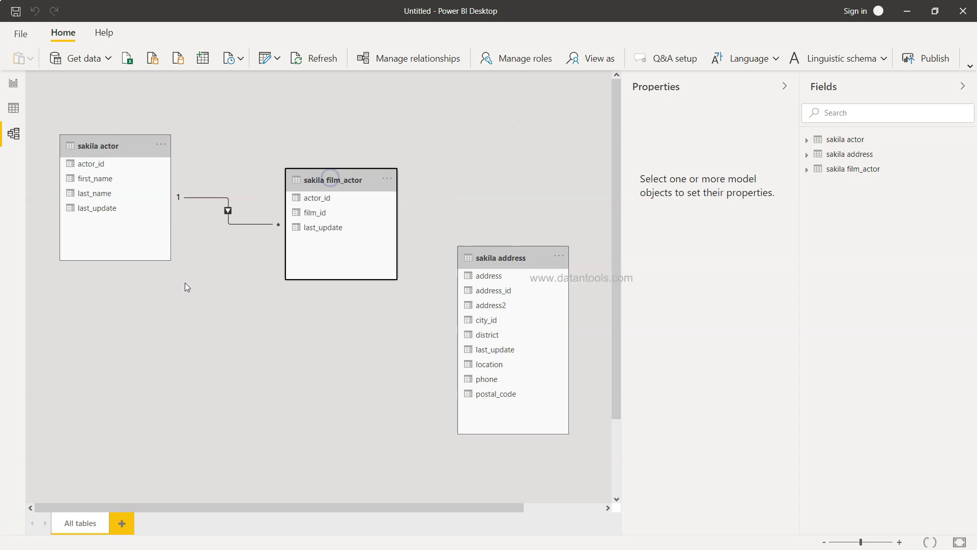